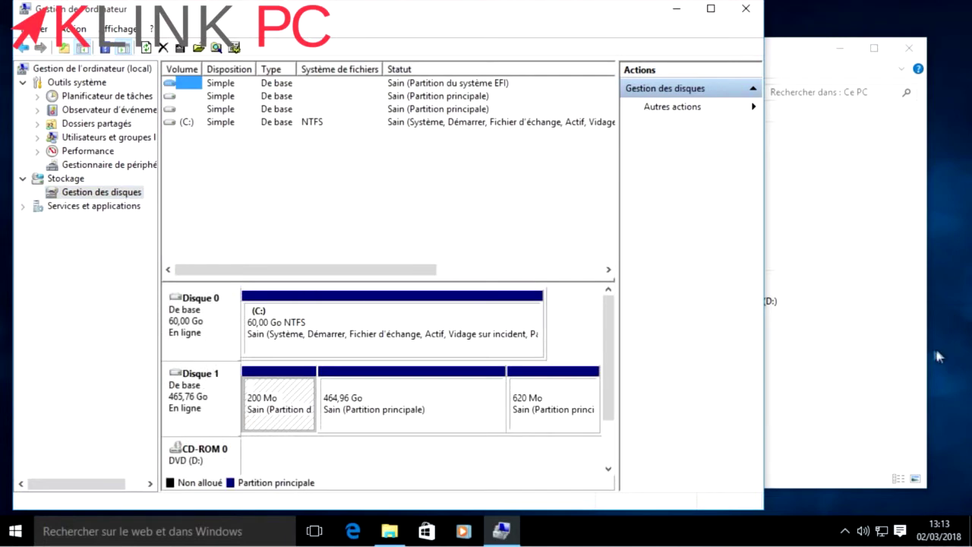
Arrange the disk management window and the Ce PC window side by side, and select Disque local (C:).
{"action": "left_click_drag", "start_coordinate": [761, 383], "coordinate": [677, 384]}
{"action": "left_click", "coordinate": [608, 66]}
{"action": "left_click_drag", "start_coordinate": [608, 66], "coordinate": [826, 64]}
{"action": "left_click", "coordinate": [759, 307]}
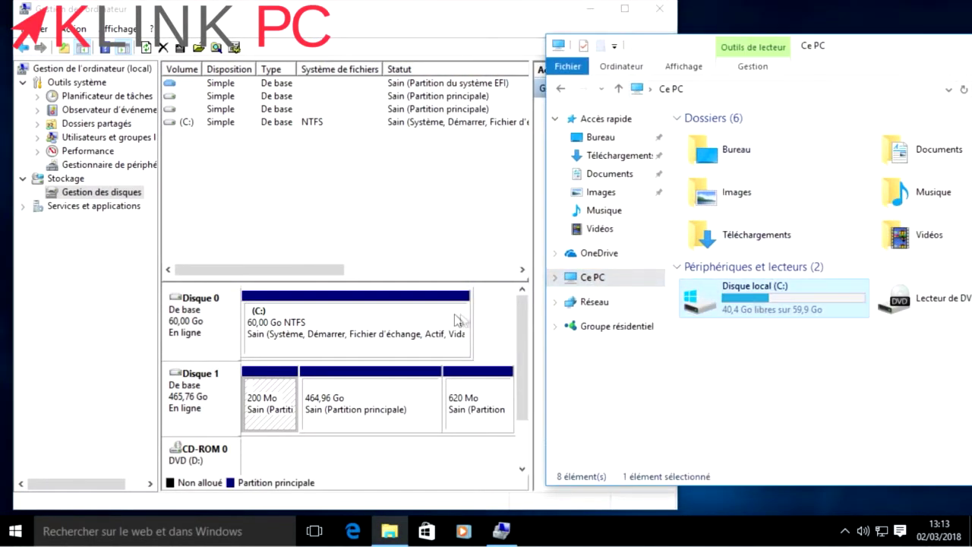
Examine the three partitions of Disque 1 in the disk map.
{"action": "left_click", "coordinate": [358, 422]}
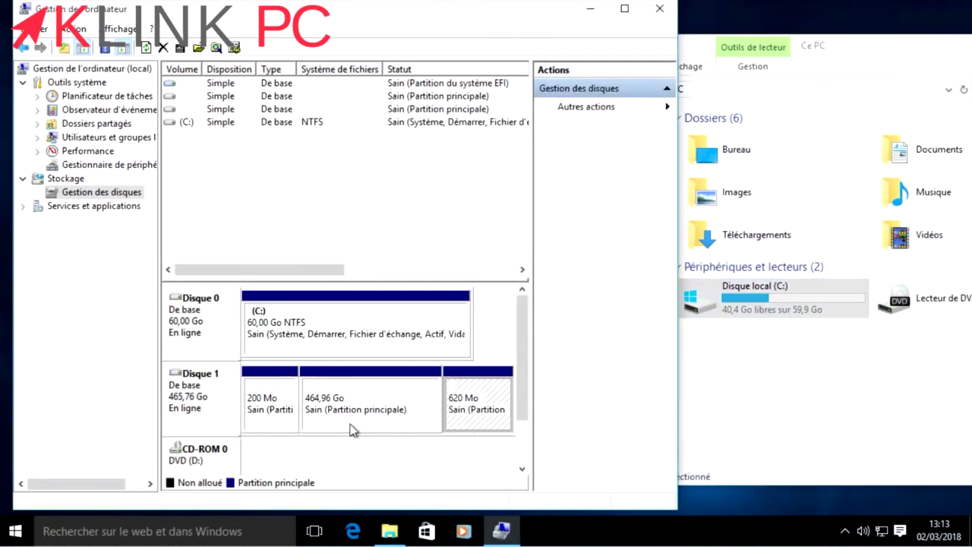
{"action": "left_click", "coordinate": [256, 420]}
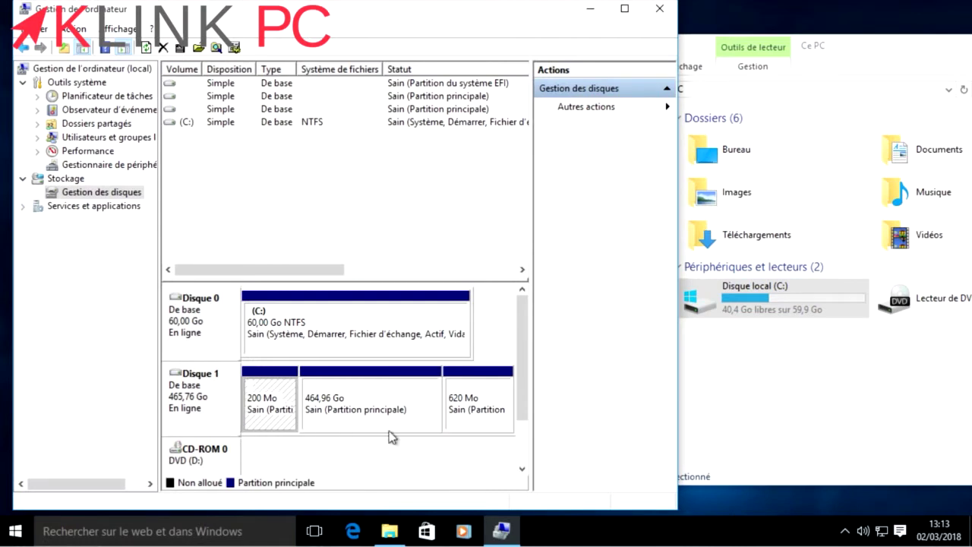
{"action": "left_click", "coordinate": [361, 425]}
{"action": "left_click", "coordinate": [481, 420]}
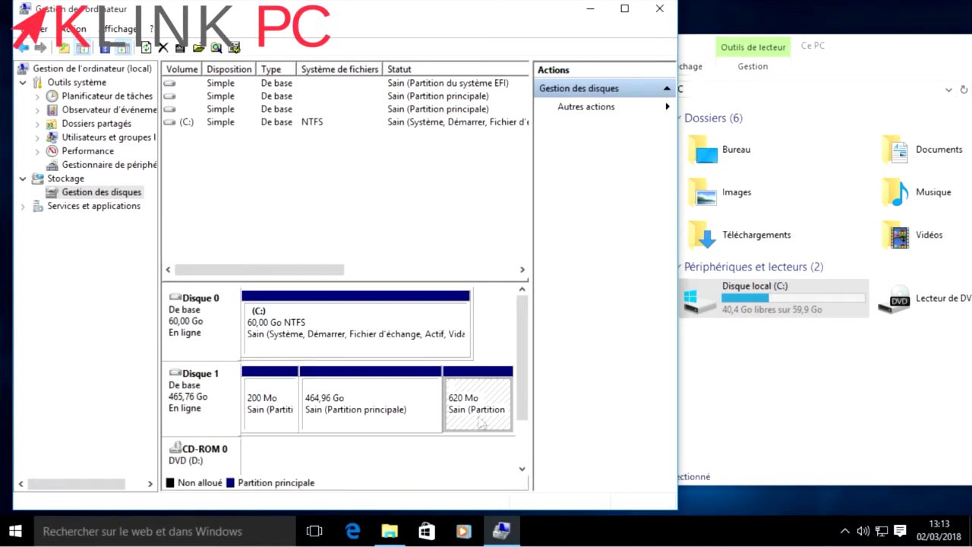
Close the Gestion de l'ordinateur window and the Ce PC window.
{"action": "left_click", "coordinate": [660, 10]}
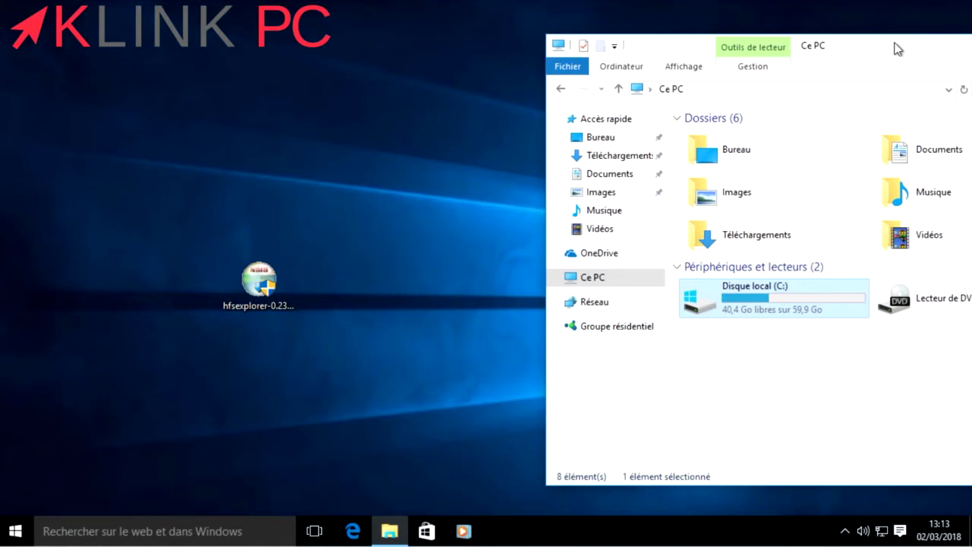
{"action": "left_click_drag", "start_coordinate": [897, 49], "coordinate": [679, 63]}
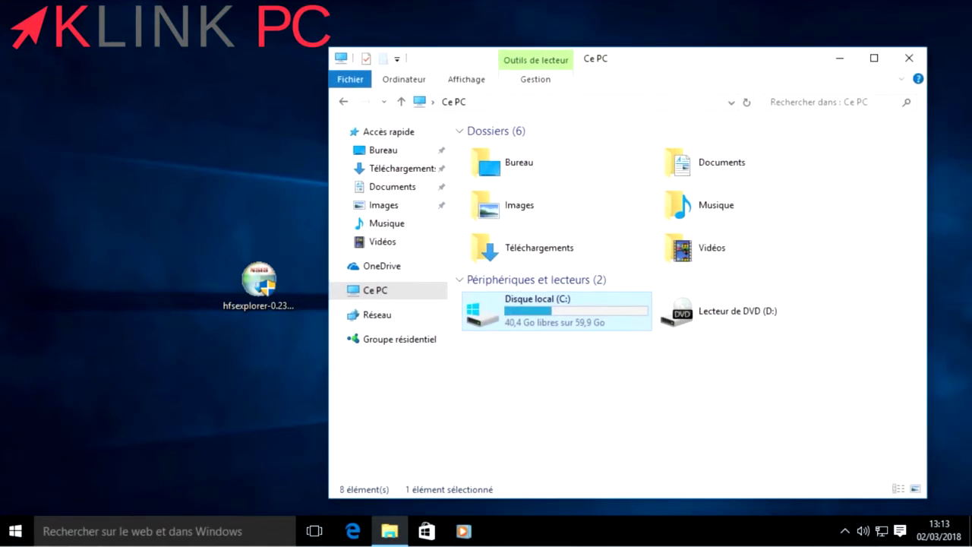
{"action": "left_click", "coordinate": [908, 59]}
Install HFSExplorer 0.23.1 from the setup file on the desktop, using the Typical install and the HFSExplorer shortcut folder.
{"action": "double_click", "coordinate": [258, 278]}
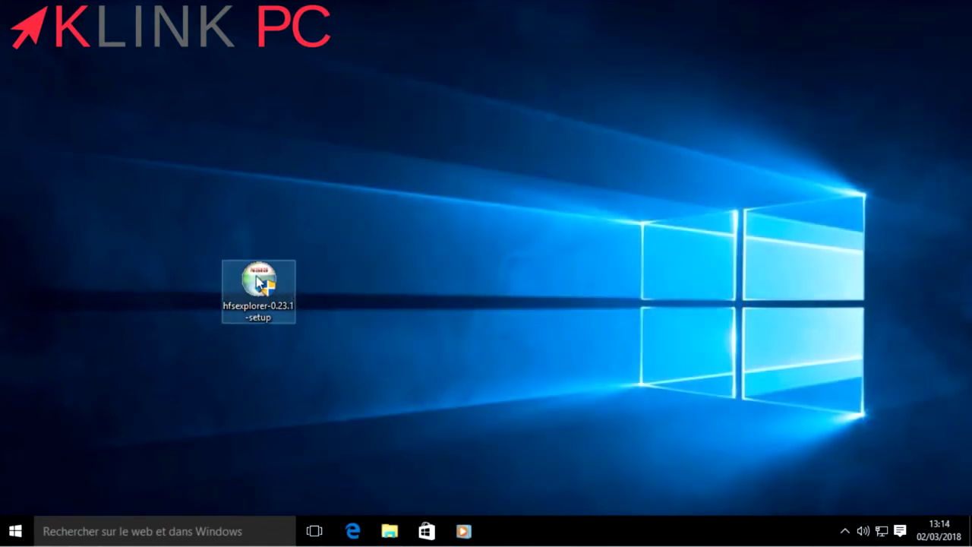
{"action": "left_click", "coordinate": [551, 304]}
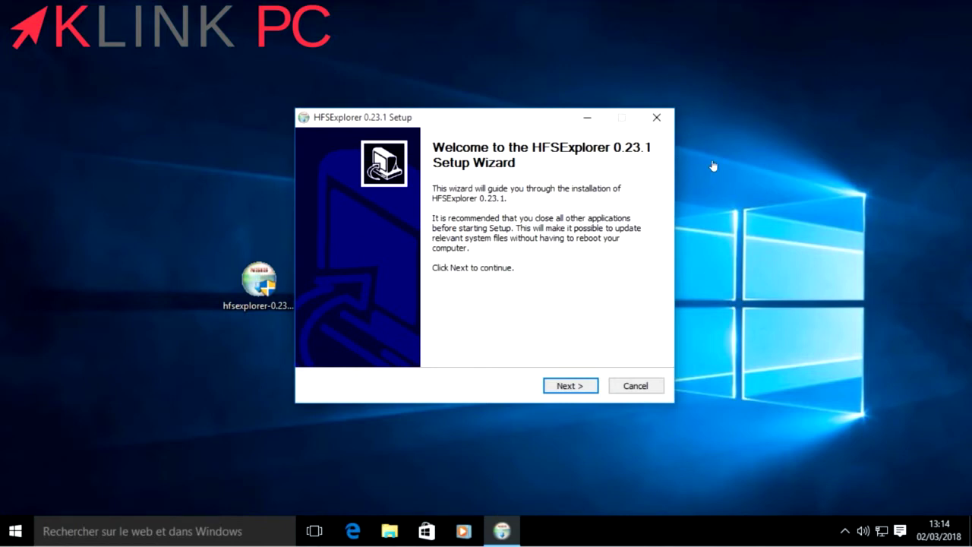
{"action": "left_click", "coordinate": [573, 388]}
{"action": "left_click", "coordinate": [572, 387]}
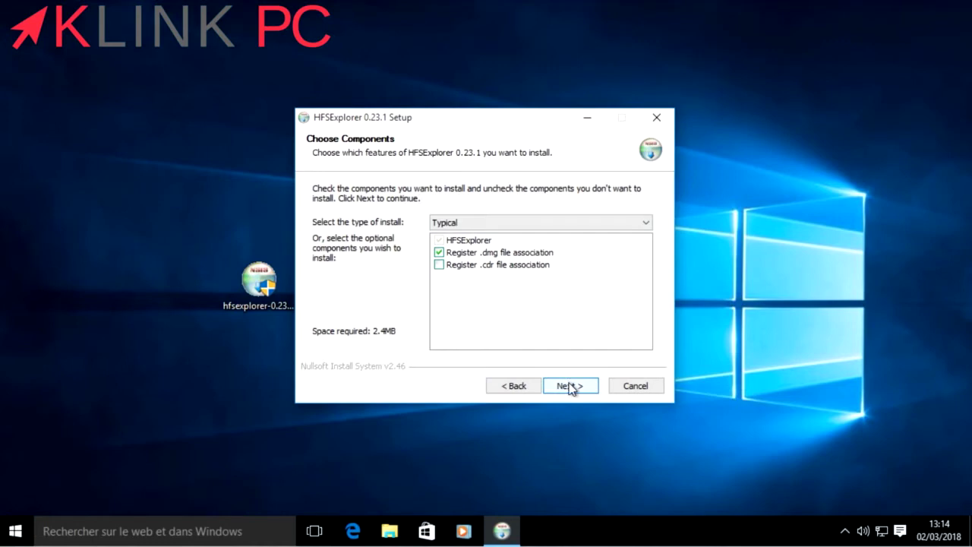
{"action": "left_click", "coordinate": [571, 386]}
{"action": "left_click", "coordinate": [570, 386]}
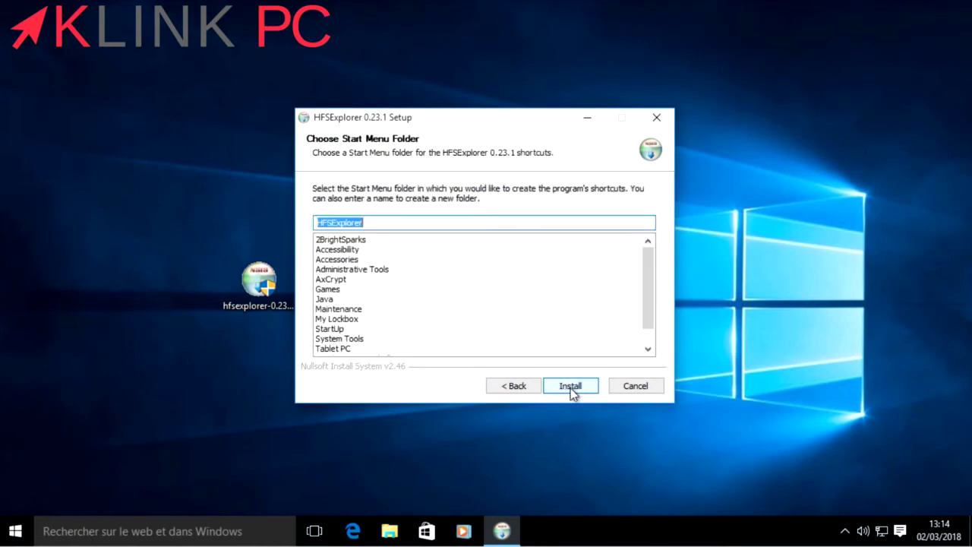
{"action": "left_click", "coordinate": [570, 386]}
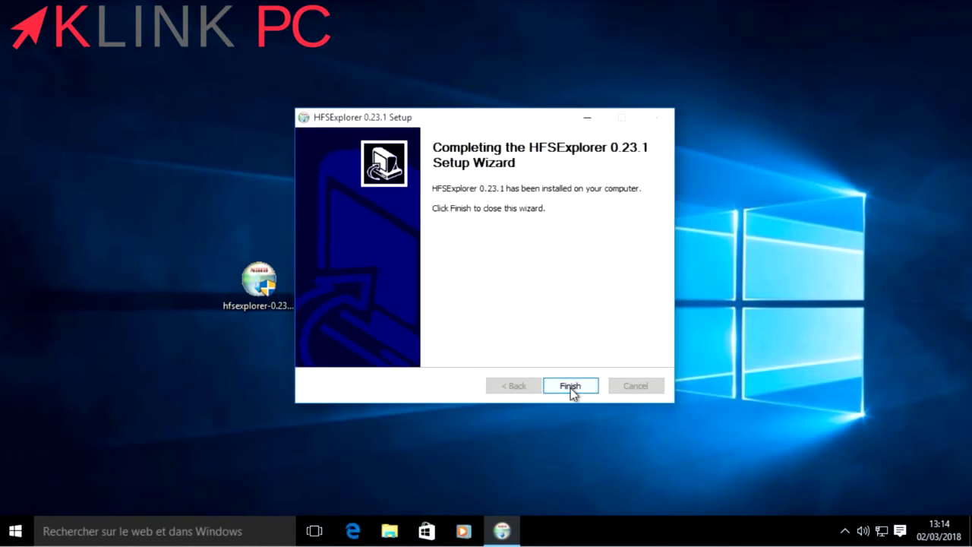
{"action": "left_click", "coordinate": [570, 385]}
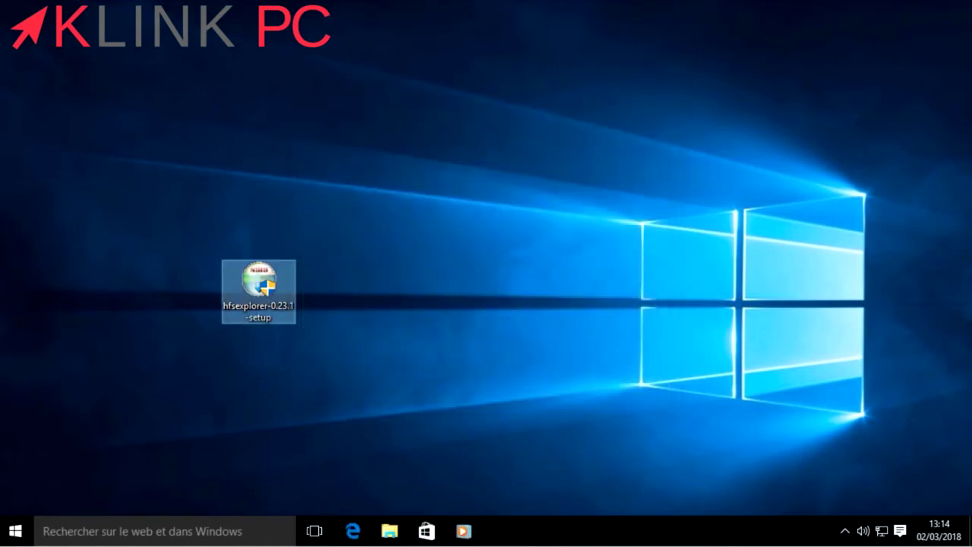
Launch HFSExplorer in administrator mode from the installed applications and authorise it to make changes.
{"action": "left_click", "coordinate": [22, 534]}
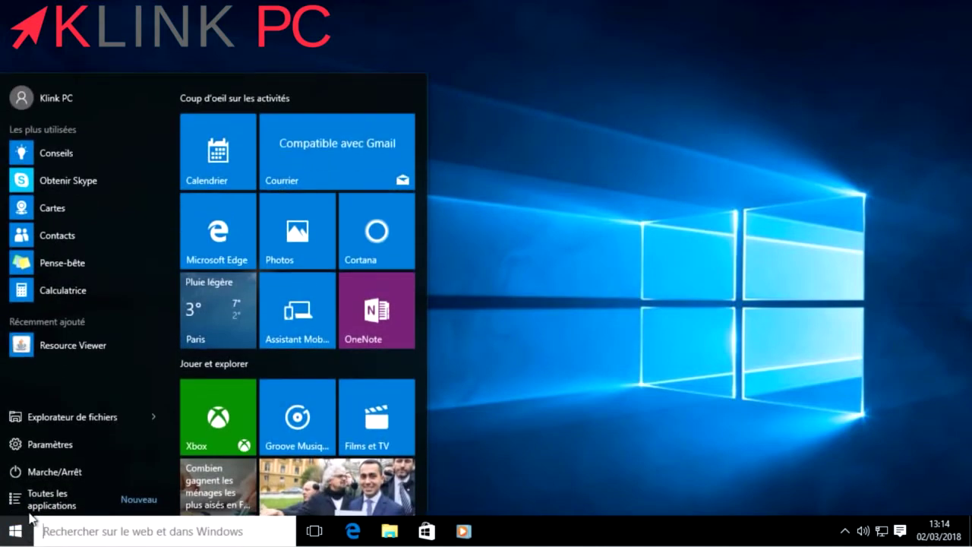
{"action": "left_click", "coordinate": [48, 500]}
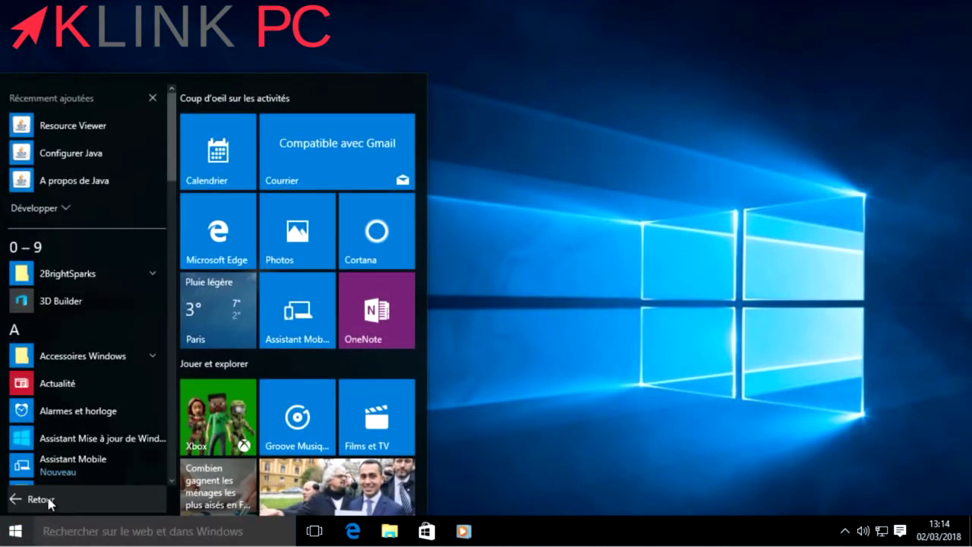
{"action": "scroll", "coordinate": [65, 309], "scroll_direction": "down", "scroll_amount": 10}
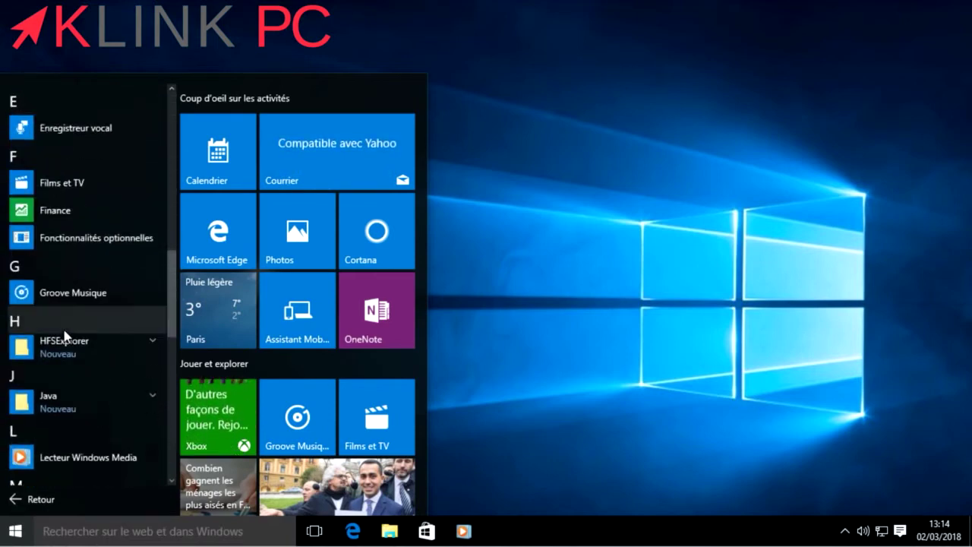
{"action": "scroll", "coordinate": [64, 335], "scroll_direction": "down", "scroll_amount": 3}
{"action": "left_click", "coordinate": [75, 232]}
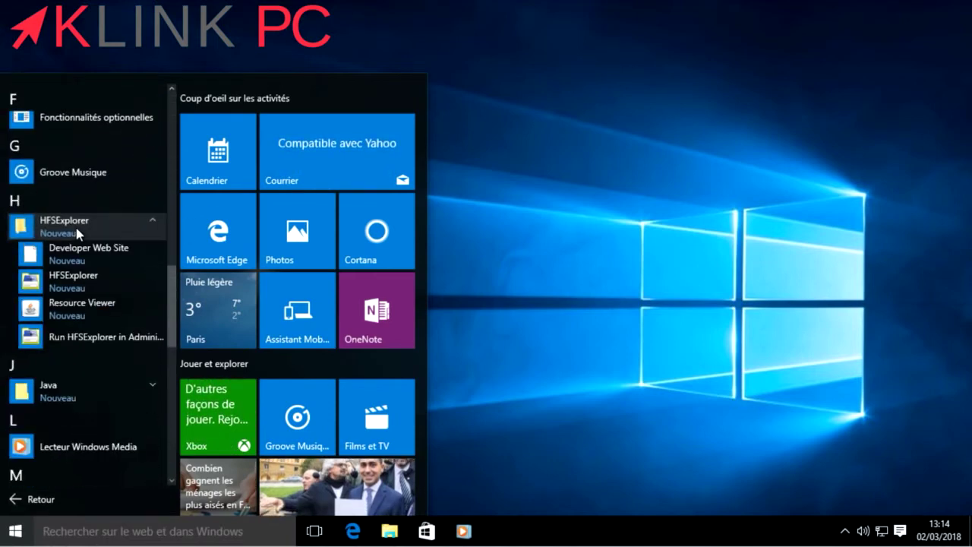
{"action": "left_click", "coordinate": [76, 340]}
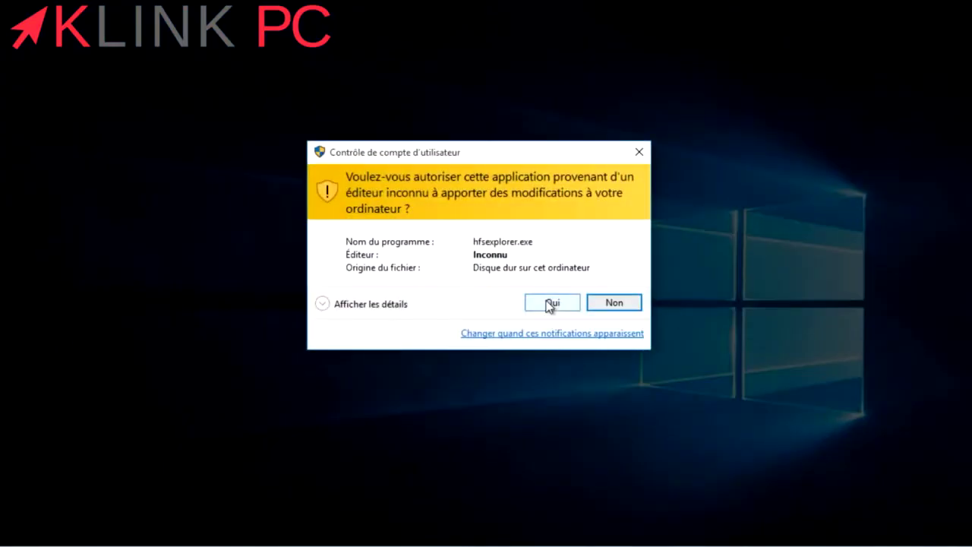
{"action": "left_click", "coordinate": [550, 303]}
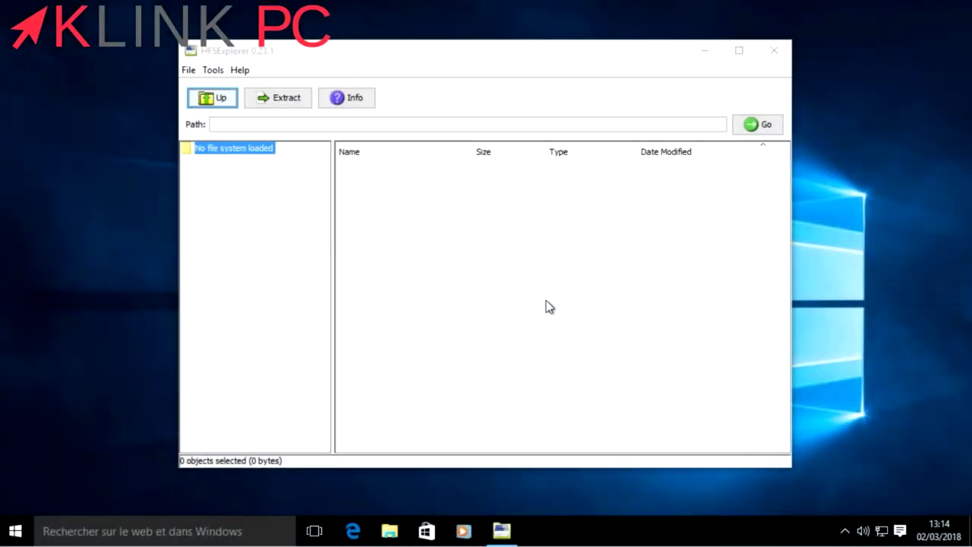
Autodetect the HFS+ file systems on the connected devices and load Harddisk1\Partition0[GPT:Partition1].
{"action": "left_click", "coordinate": [189, 72]}
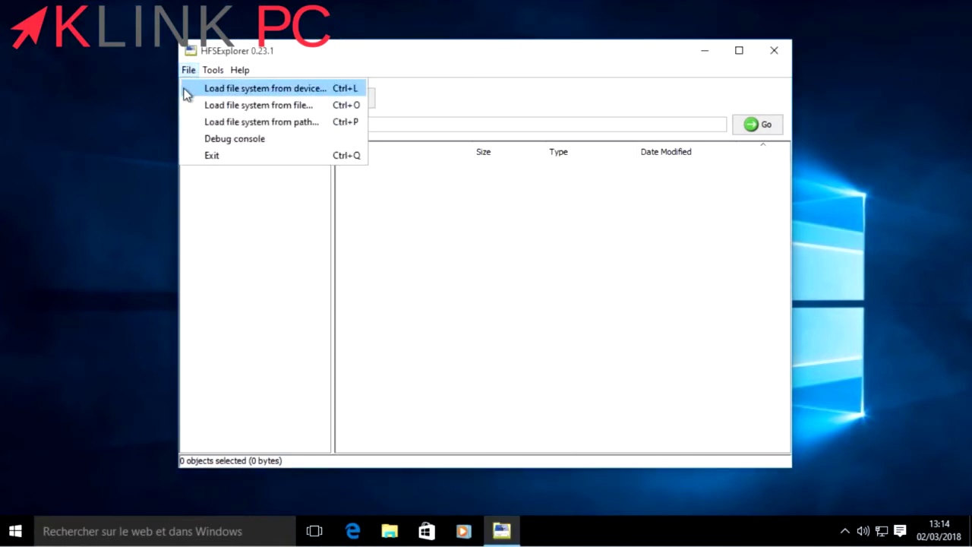
{"action": "left_click", "coordinate": [186, 93]}
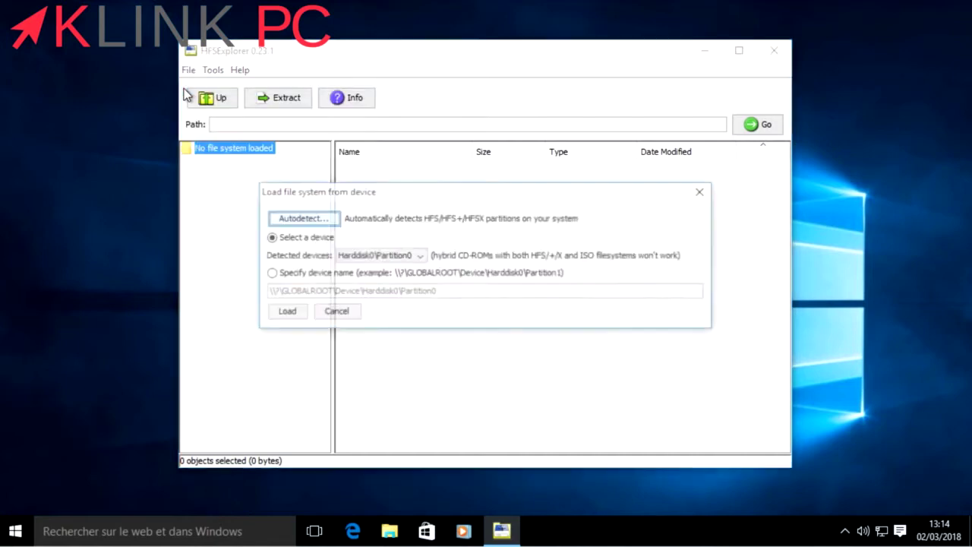
{"action": "left_click", "coordinate": [316, 220]}
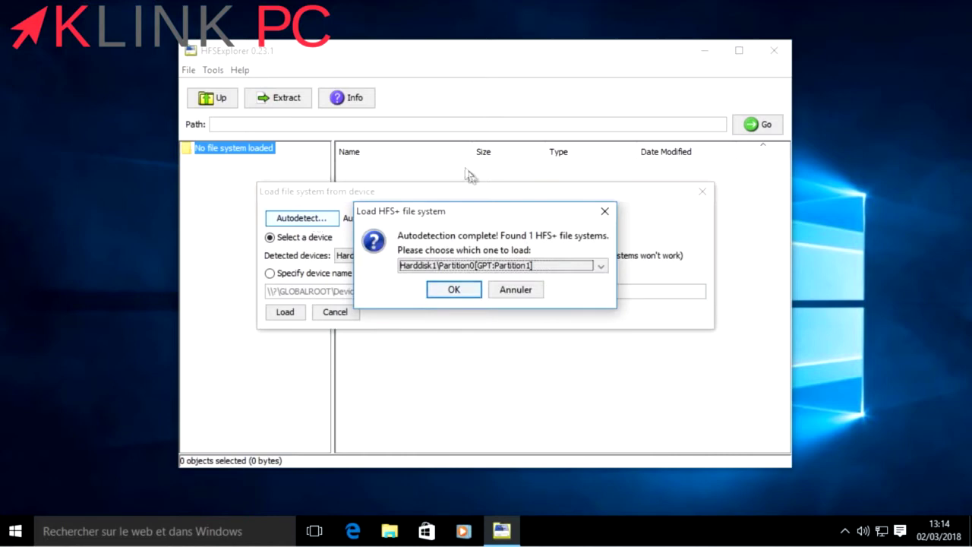
{"action": "left_click", "coordinate": [453, 292]}
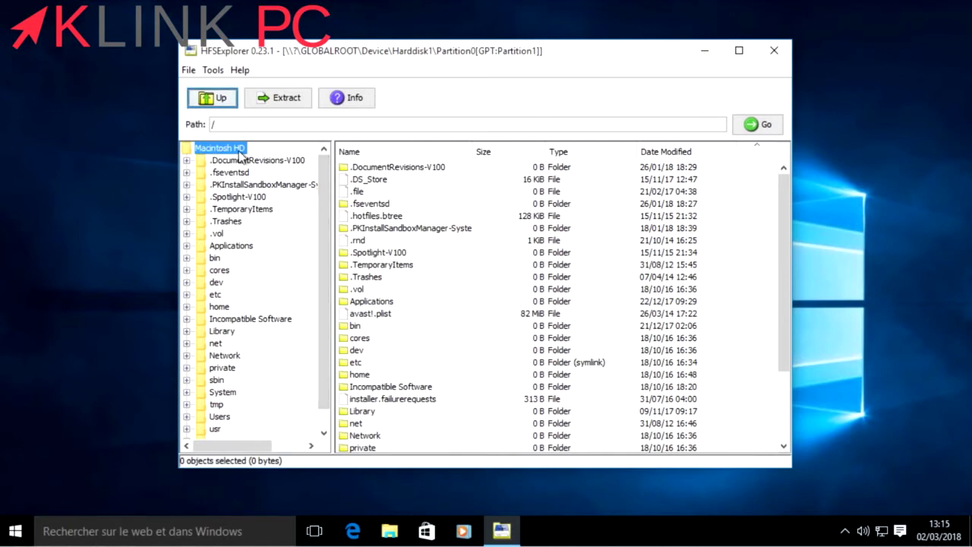
Extract the data of the personal user folder in Users to the Windows desktop, without following symbolic links.
{"action": "left_click_drag", "start_coordinate": [324, 295], "coordinate": [325, 311]}
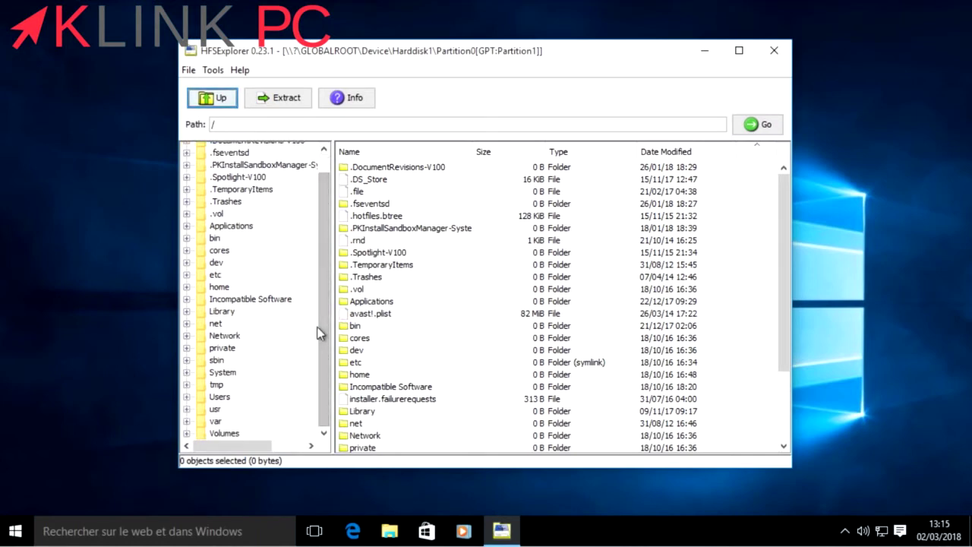
{"action": "left_click", "coordinate": [227, 400]}
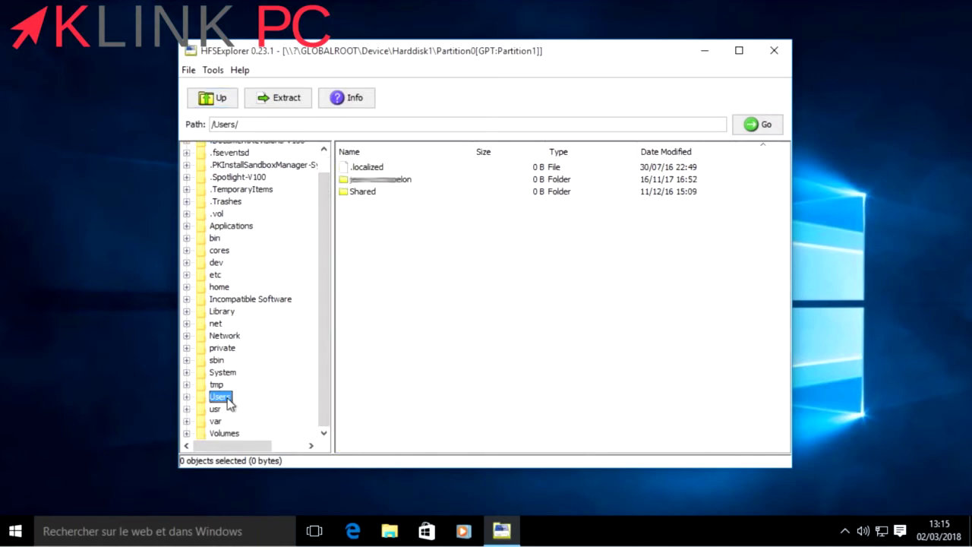
{"action": "left_click", "coordinate": [401, 185]}
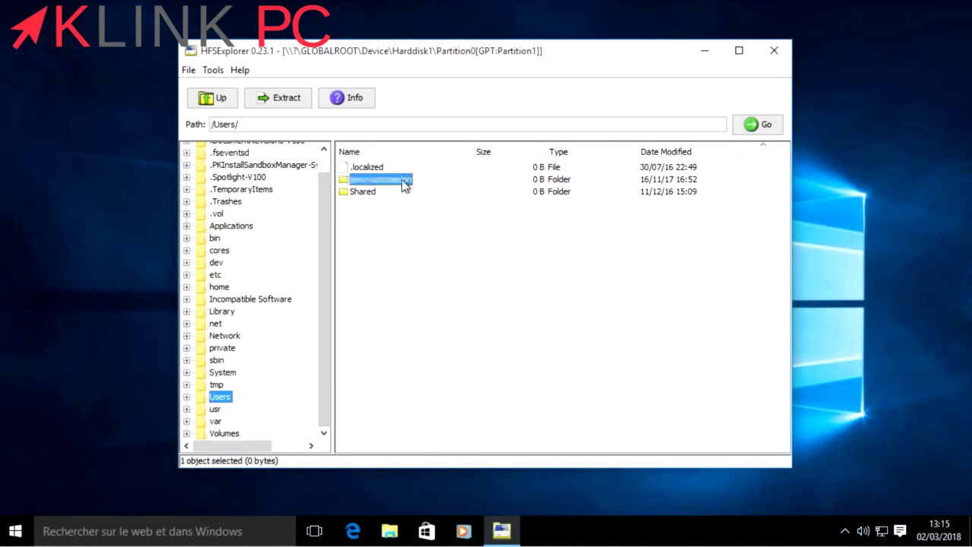
{"action": "right_click", "coordinate": [403, 185]}
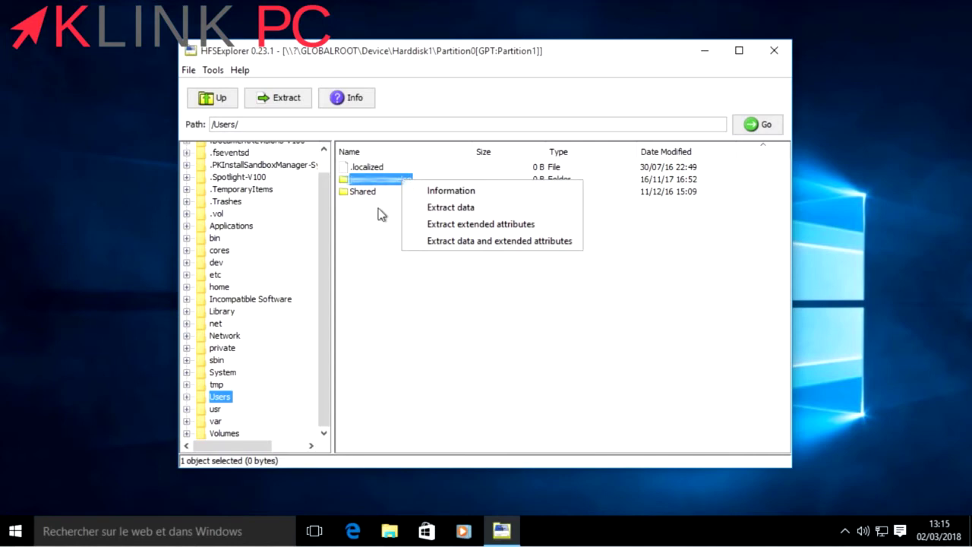
{"action": "left_click", "coordinate": [448, 208]}
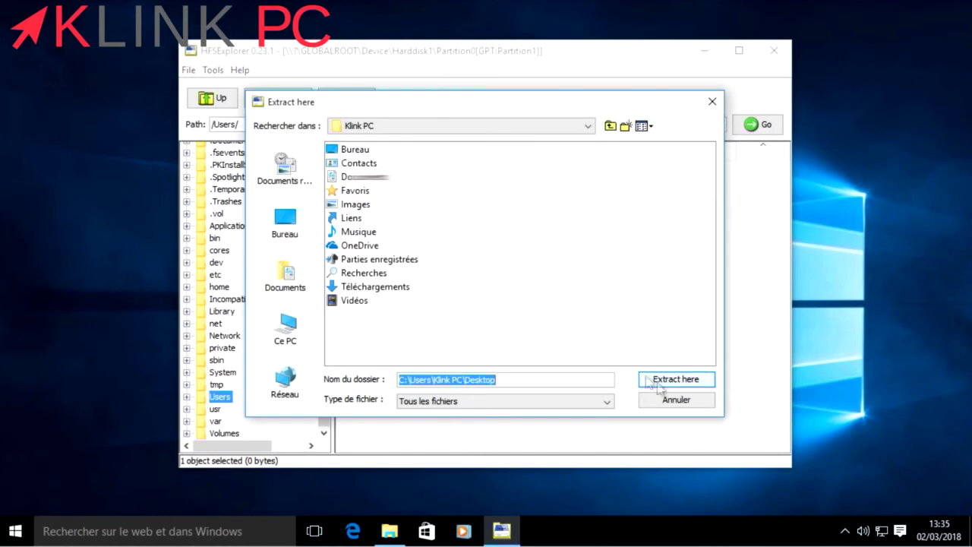
{"action": "left_click", "coordinate": [670, 385]}
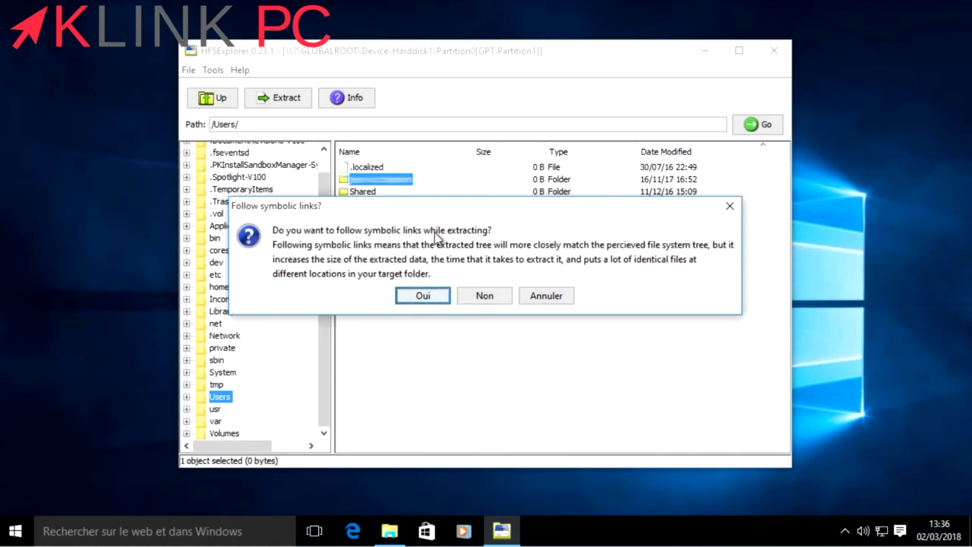
{"action": "left_click", "coordinate": [486, 298]}
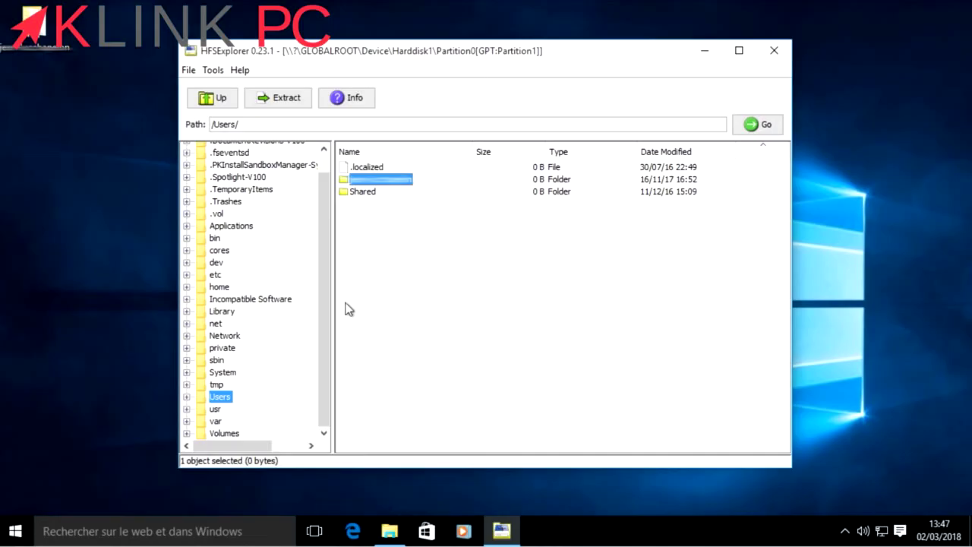
Check the Pictures and Desktop contents of the extracted folder, and close File Explorer and HFSExplorer.
{"action": "double_click", "coordinate": [32, 24]}
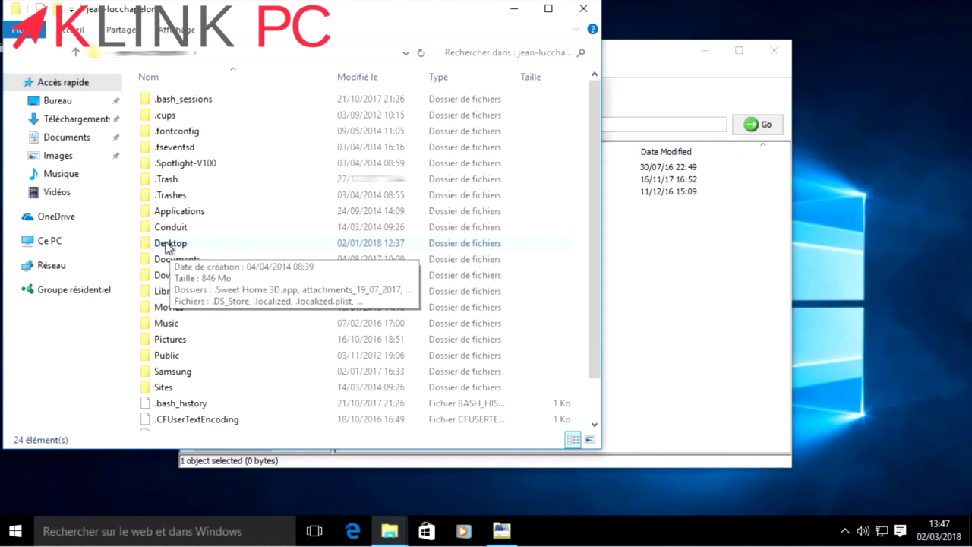
{"action": "double_click", "coordinate": [175, 341]}
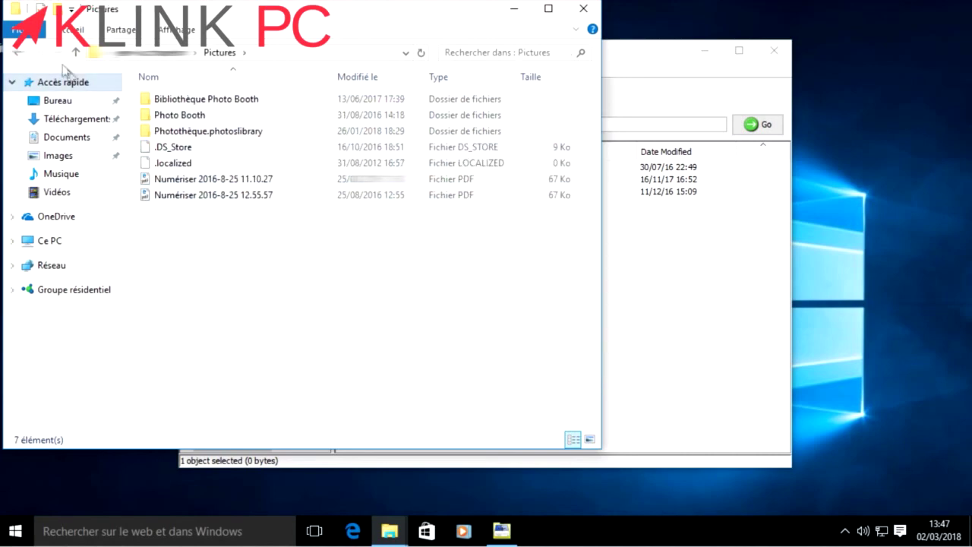
{"action": "left_click", "coordinate": [77, 53]}
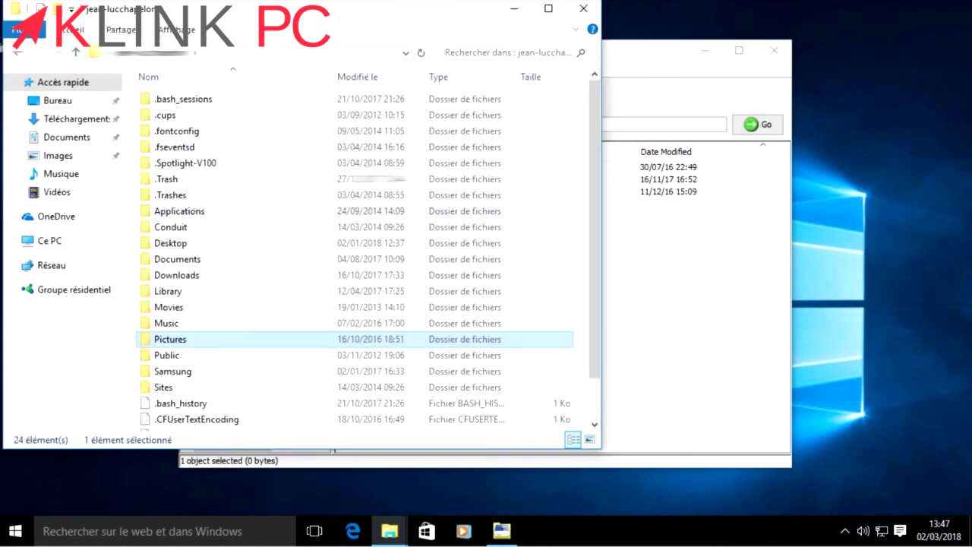
{"action": "double_click", "coordinate": [180, 247]}
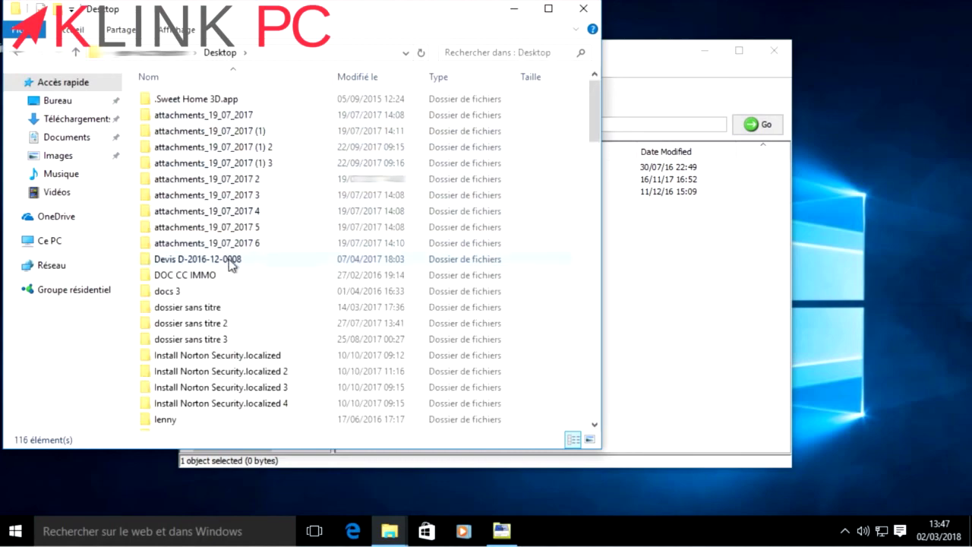
{"action": "scroll", "coordinate": [233, 263], "scroll_direction": "down", "scroll_amount": 8}
{"action": "scroll", "coordinate": [230, 263], "scroll_direction": "down", "scroll_amount": 6}
{"action": "scroll", "coordinate": [228, 262], "scroll_direction": "up", "scroll_amount": 13}
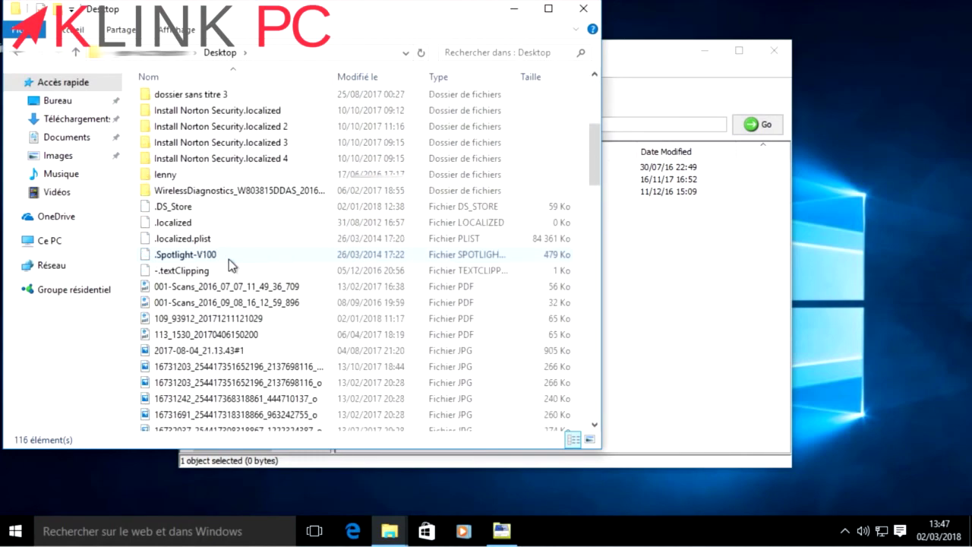
{"action": "left_click", "coordinate": [596, 20]}
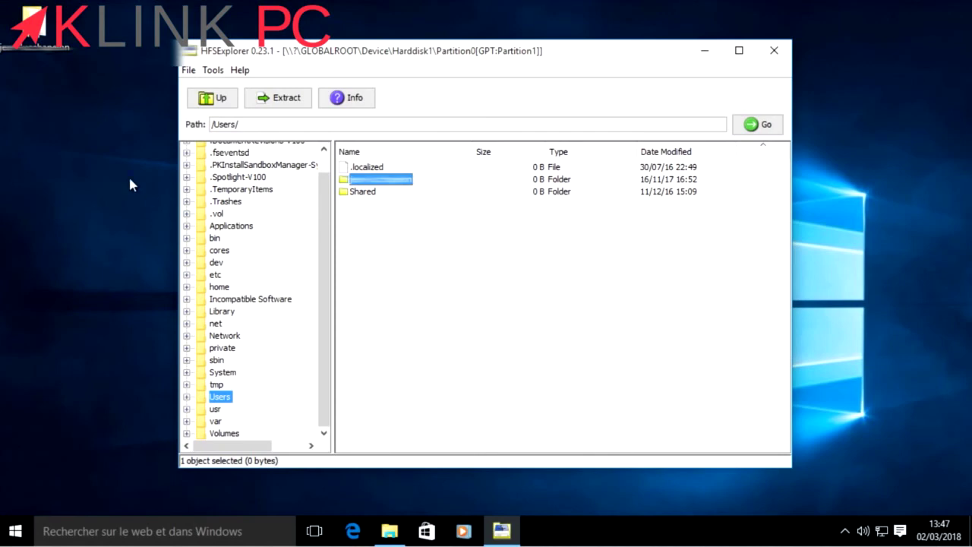
{"action": "left_click", "coordinate": [768, 57]}
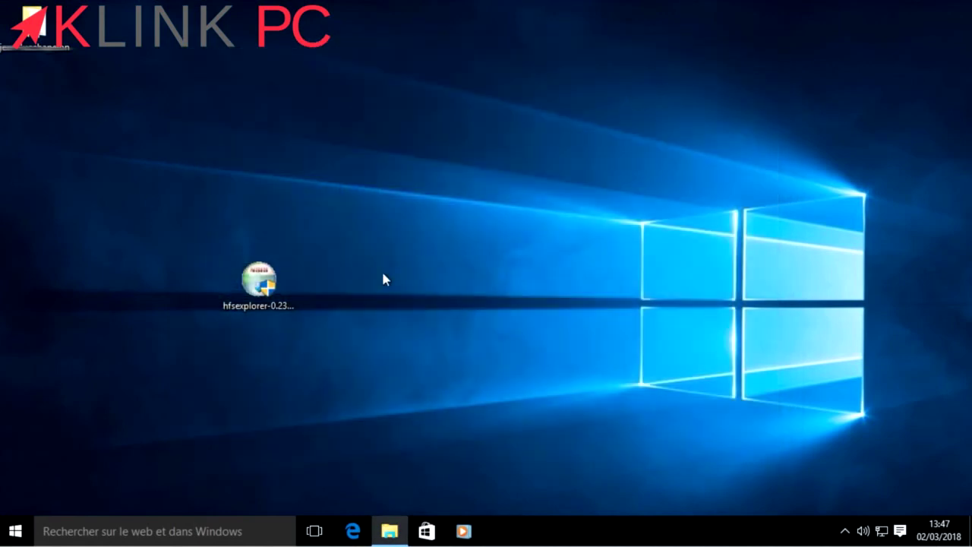